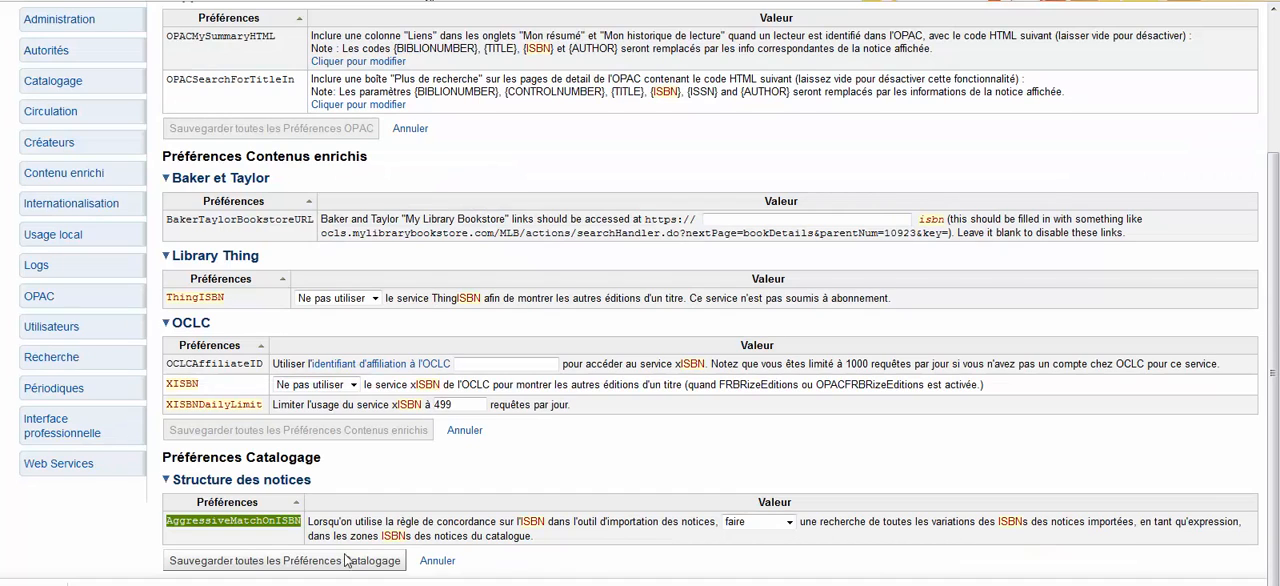
In the Catalogage preferences, set AggressiveMatchOnISBN to "ne pas faire" and save the preferences
{"action": "left_click", "coordinate": [52, 82]}
{"action": "scroll", "coordinate": [418, 393], "scroll_direction": "down", "scroll_amount": 10}
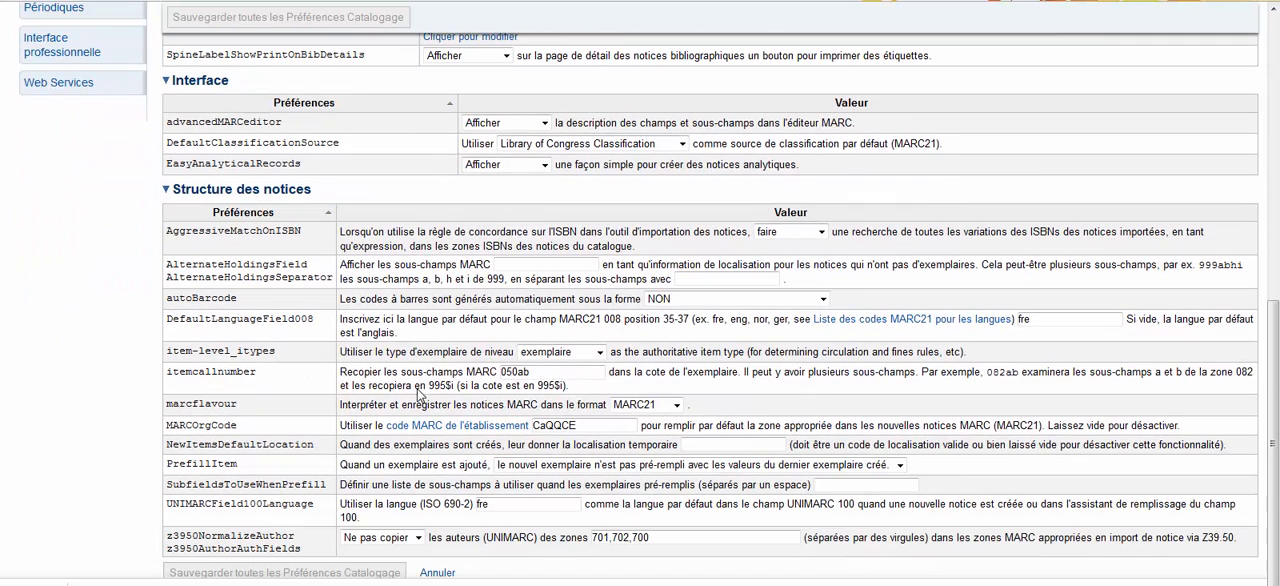
{"action": "left_click_drag", "start_coordinate": [166, 231], "coordinate": [311, 243]}
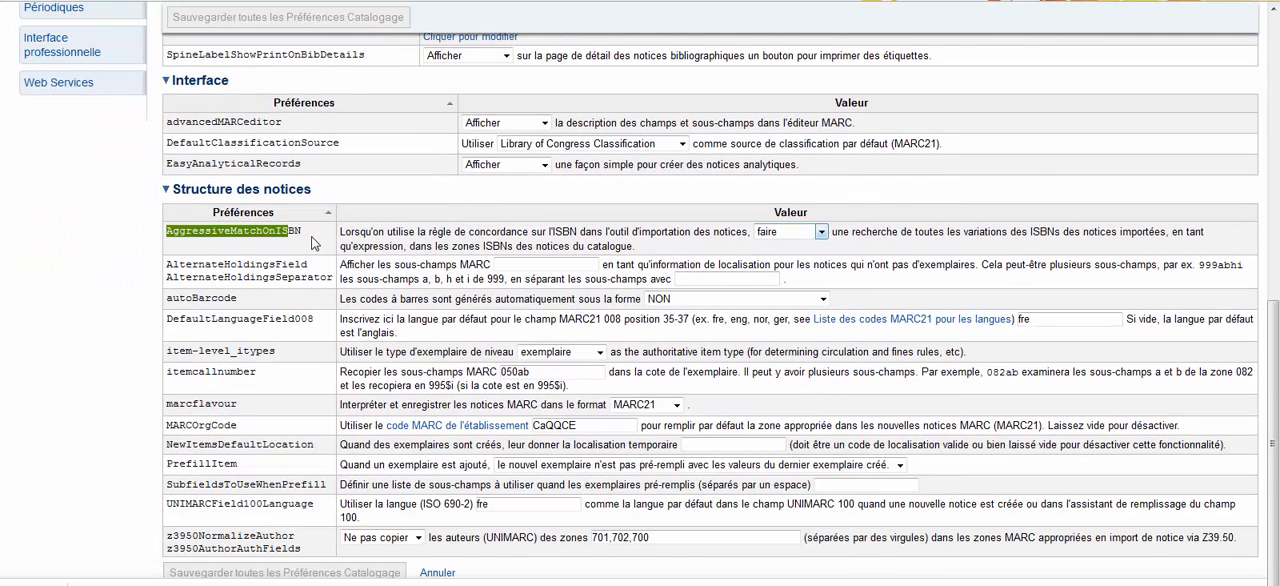
{"action": "left_click", "coordinate": [315, 243]}
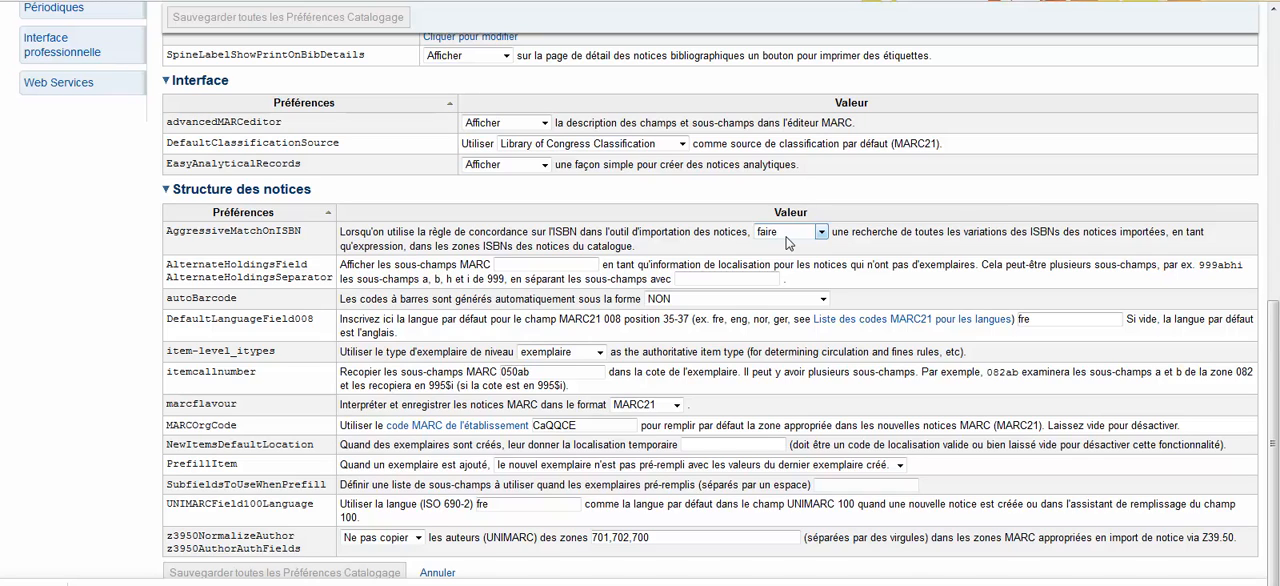
{"action": "left_click", "coordinate": [788, 242]}
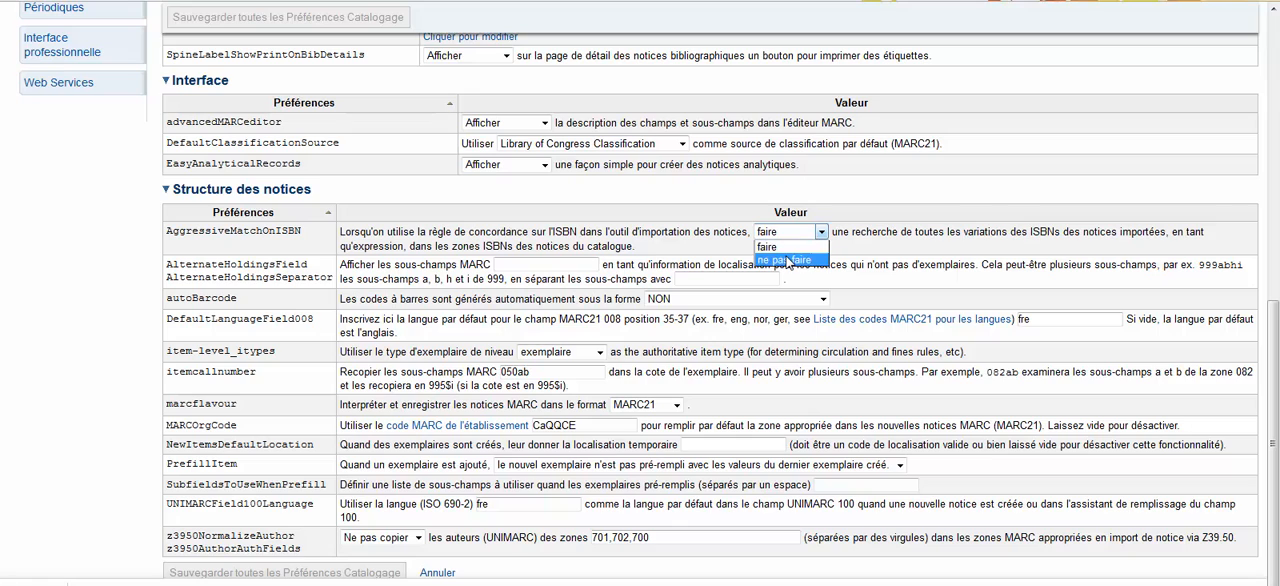
{"action": "left_click", "coordinate": [788, 260]}
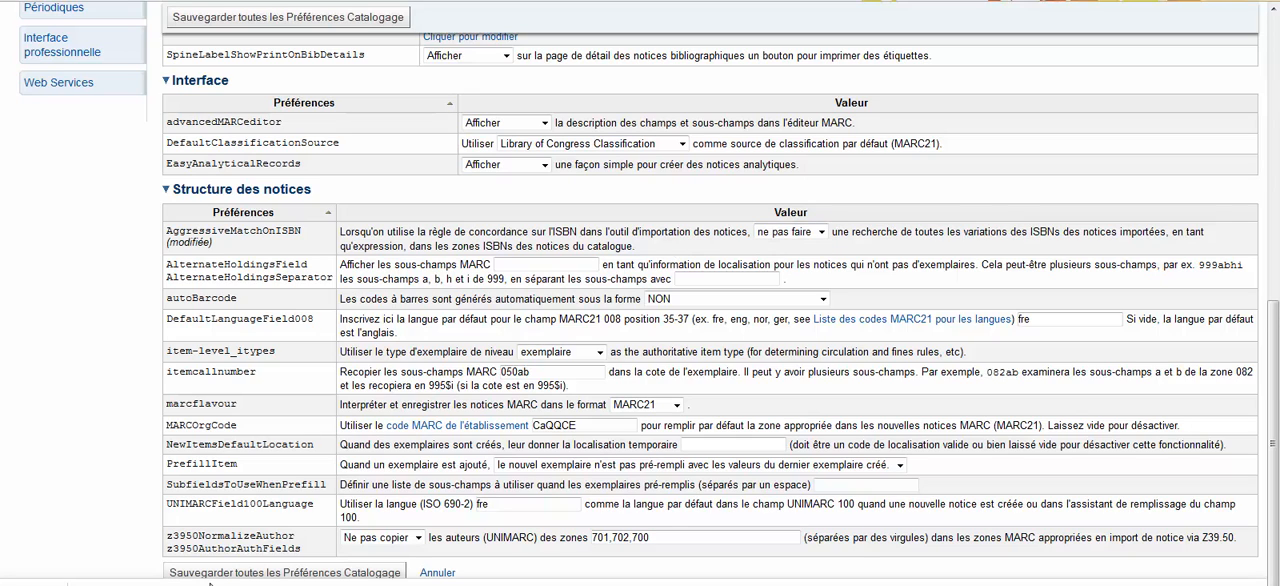
{"action": "left_click", "coordinate": [218, 574]}
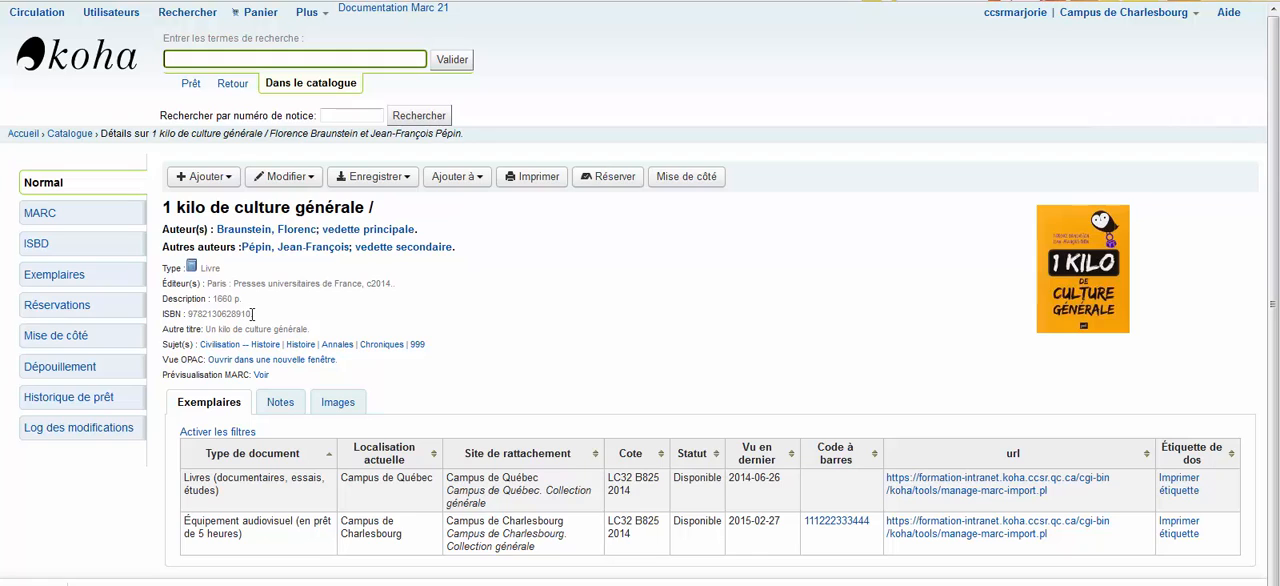
Compare the ISBN of the catalogue record "1 kilo de culture générale" with field 020 of its file in MarcEditor, then close the editor
{"action": "left_click_drag", "start_coordinate": [250, 314], "coordinate": [188, 316]}
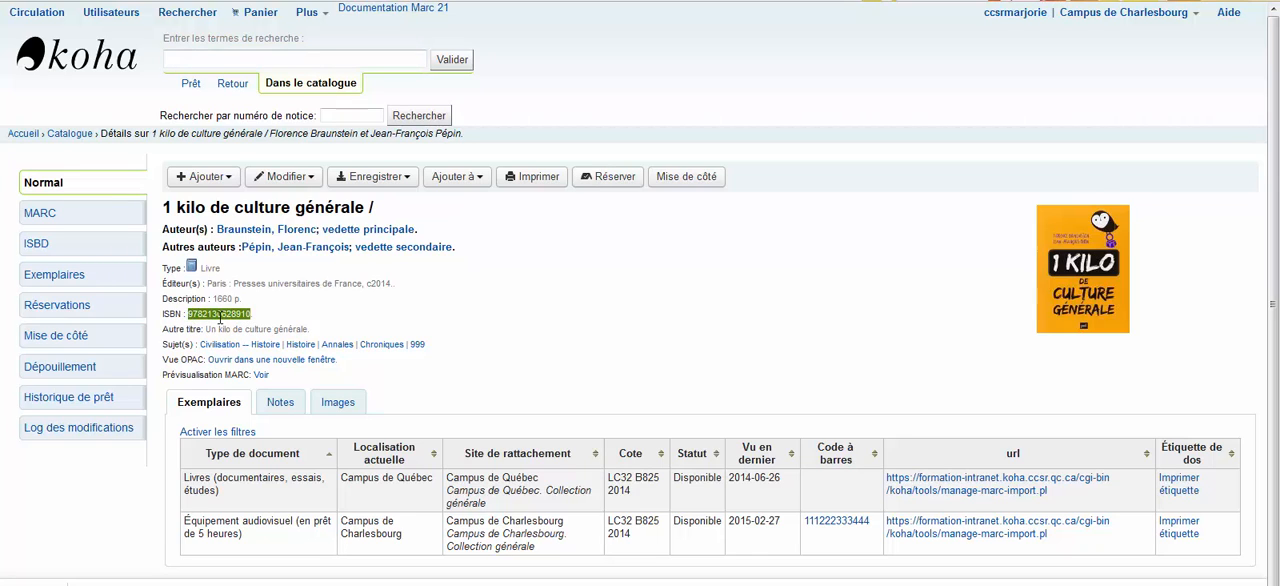
{"action": "left_click", "coordinate": [220, 317]}
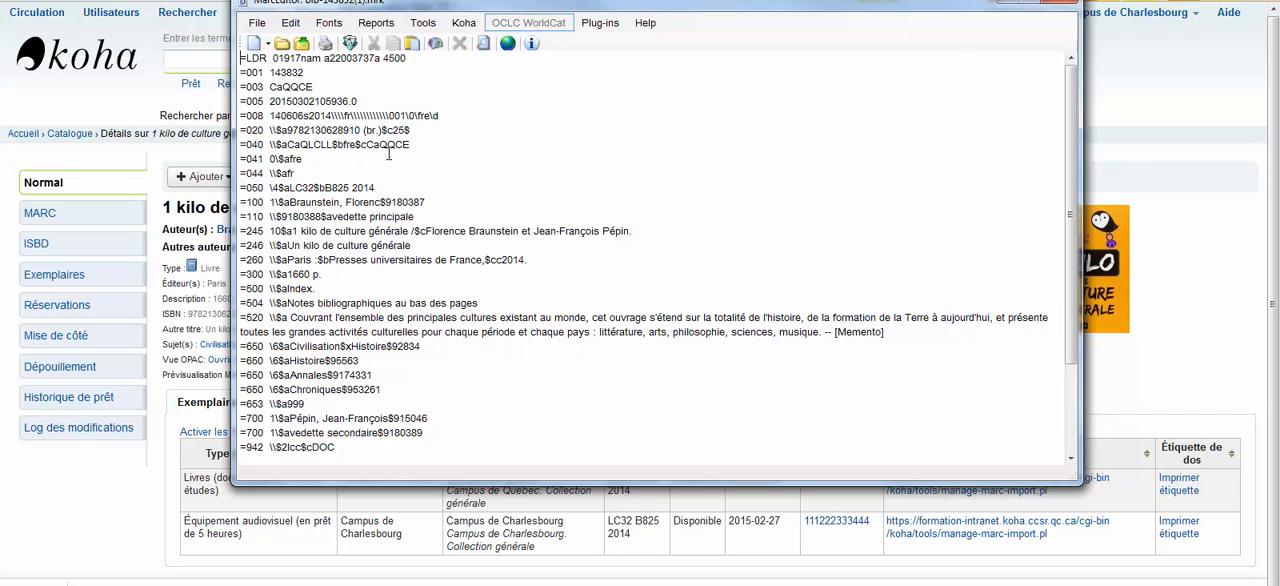
{"action": "double_click", "coordinate": [381, 130]}
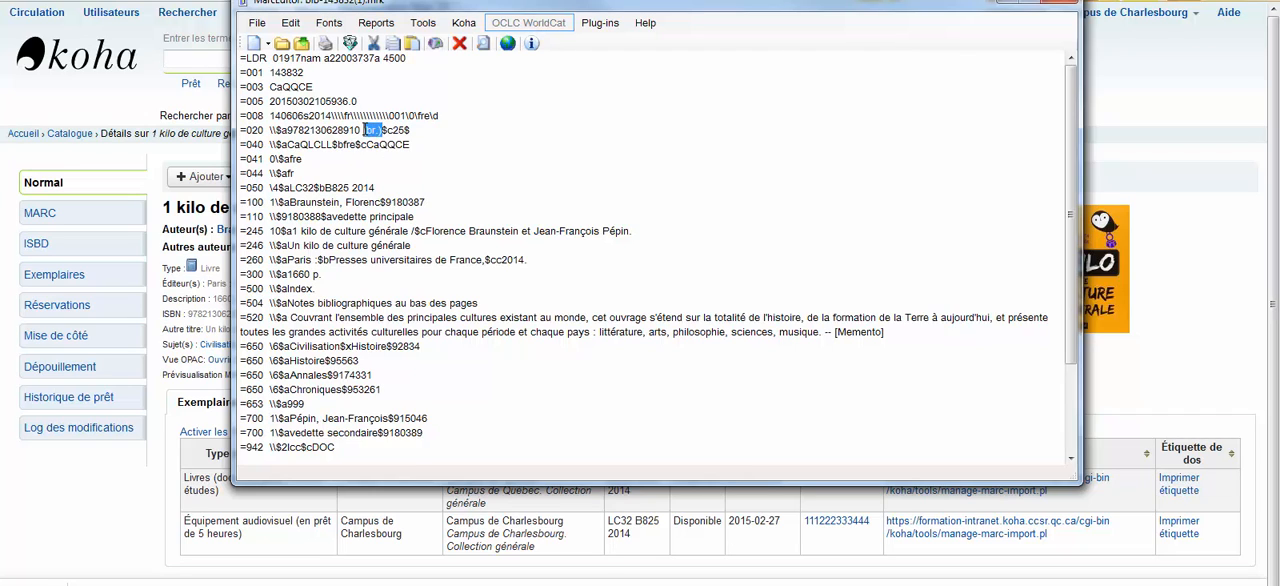
{"action": "left_click", "coordinate": [427, 133]}
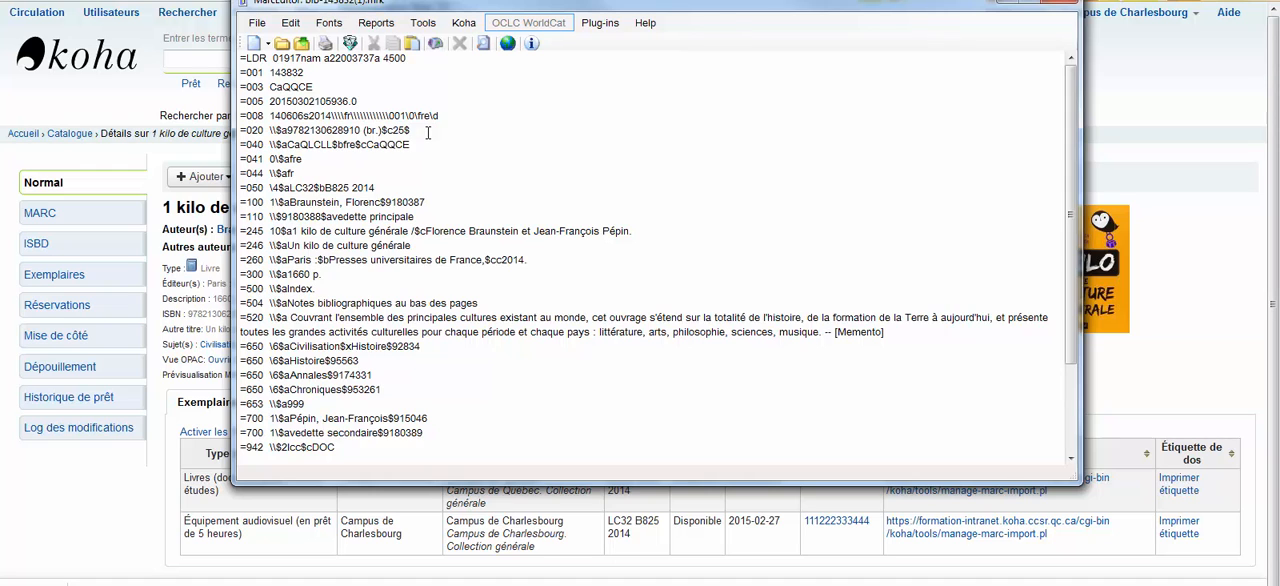
{"action": "left_click", "coordinate": [1061, 10]}
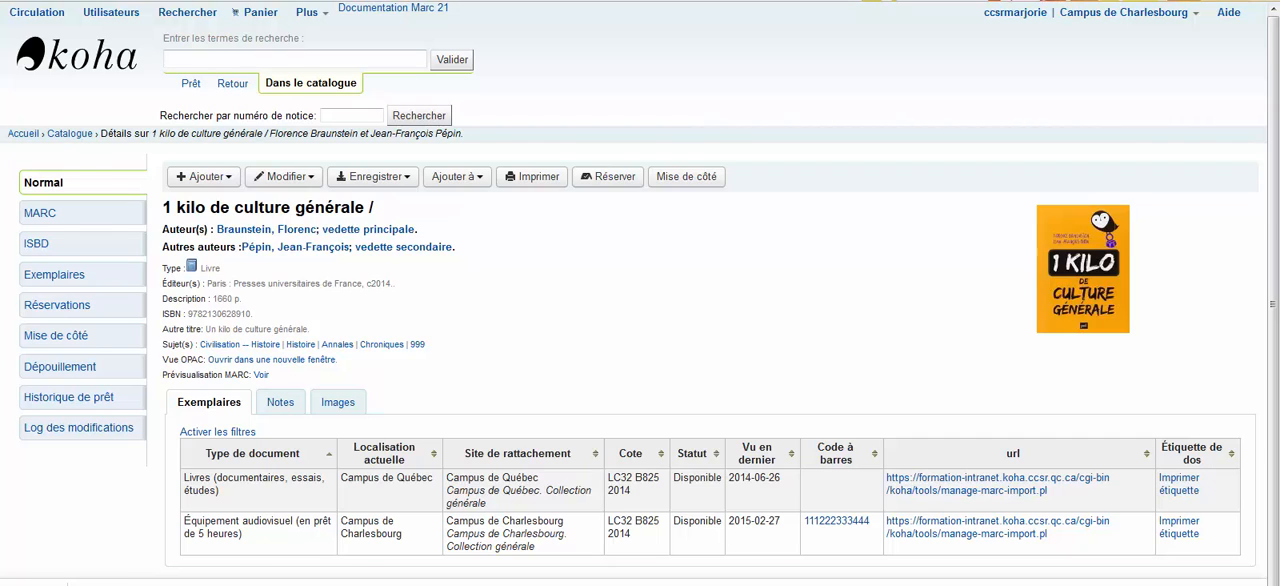
Choose the file test020.mrc on the reservoir upload page and upload it
{"action": "key", "text": "ctrl+Tab"}
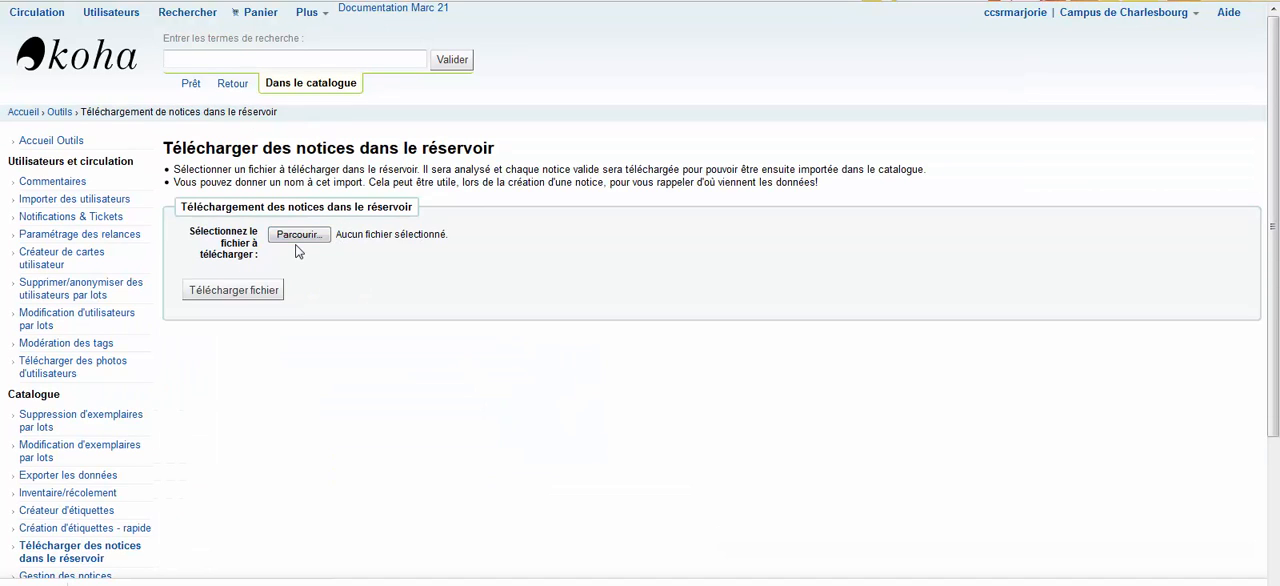
{"action": "left_click", "coordinate": [299, 236]}
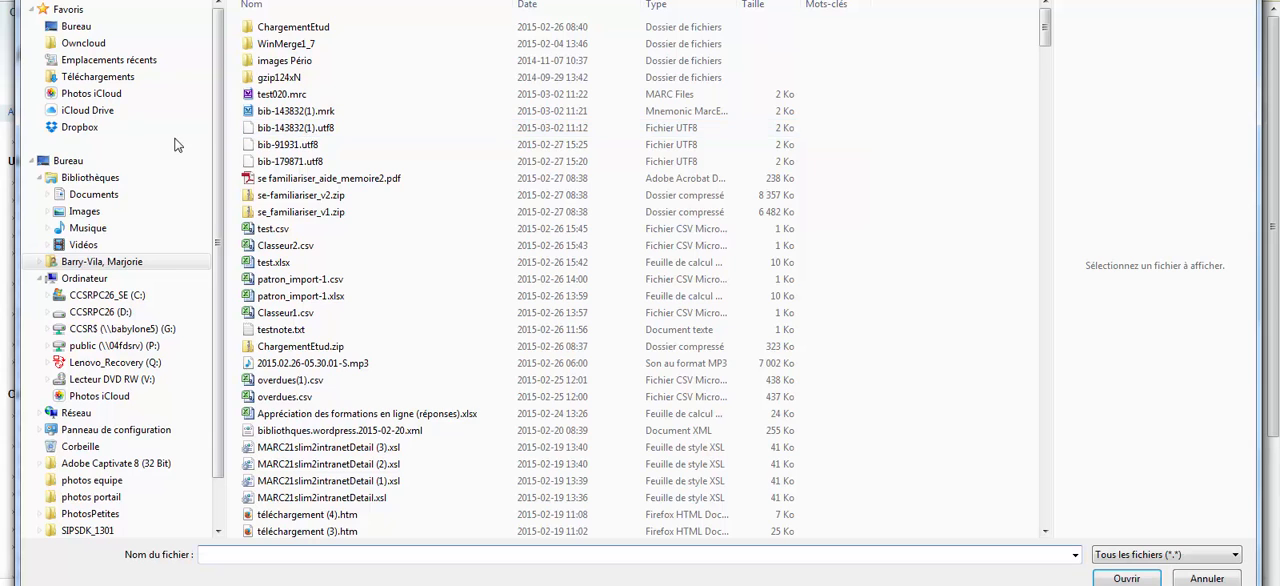
{"action": "left_click", "coordinate": [282, 94]}
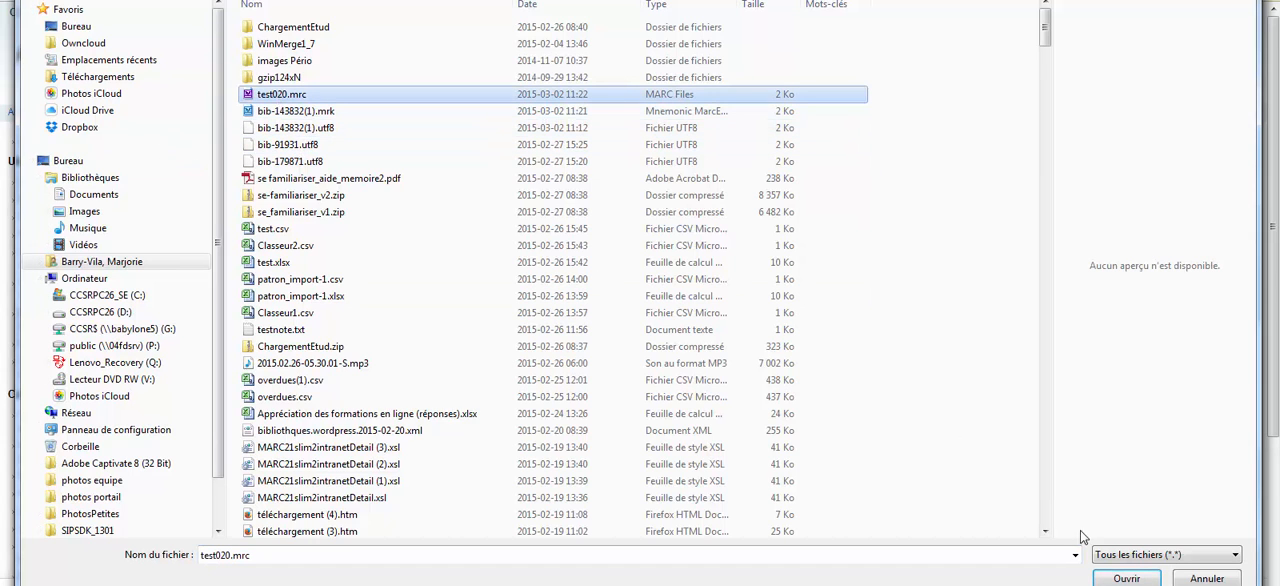
{"action": "left_click", "coordinate": [1126, 579]}
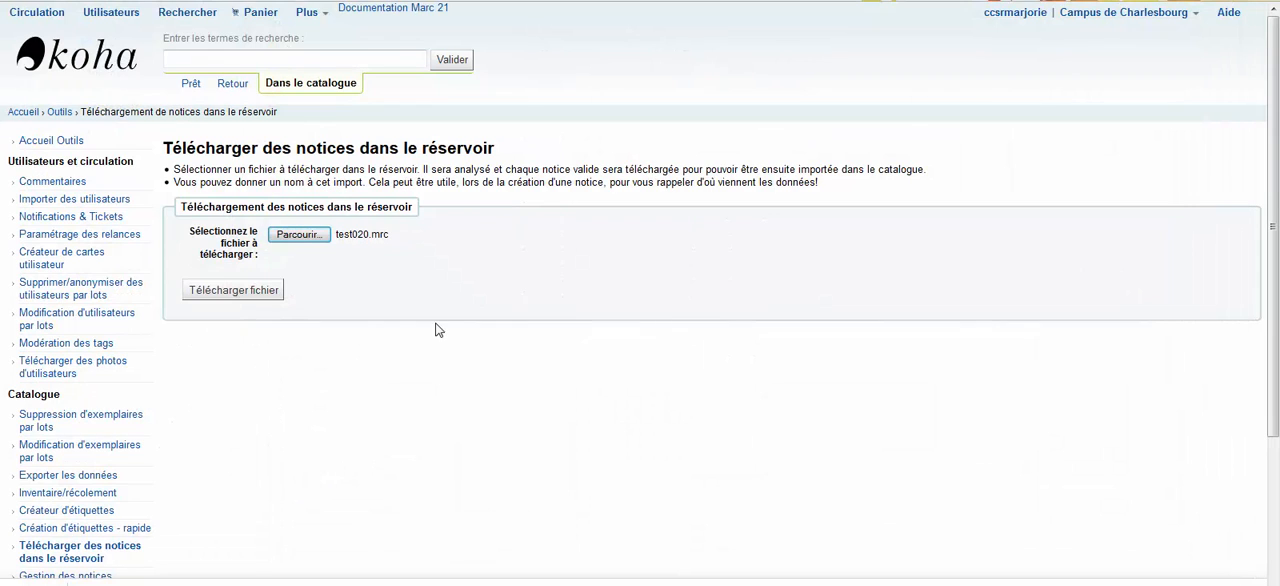
{"action": "left_click", "coordinate": [230, 292]}
{"action": "scroll", "coordinate": [517, 229], "scroll_direction": "down", "scroll_amount": 3}
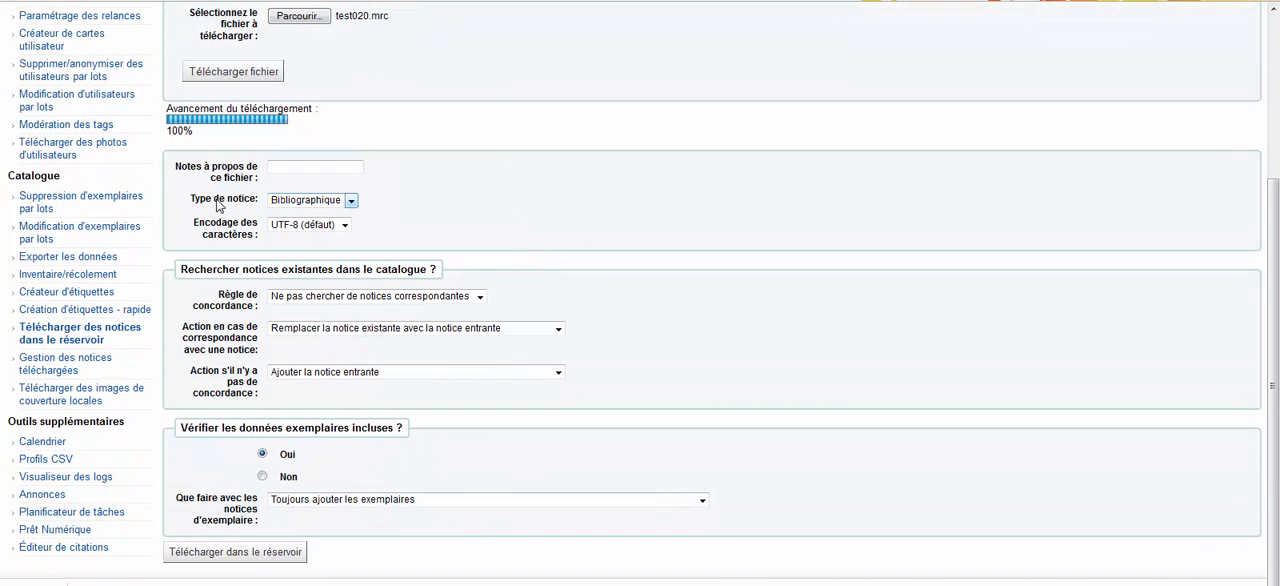
Stage the file in the reservoir with the ISBN (020$a) matching rule and no check for included item data, and view its batch
{"action": "left_click", "coordinate": [315, 297]}
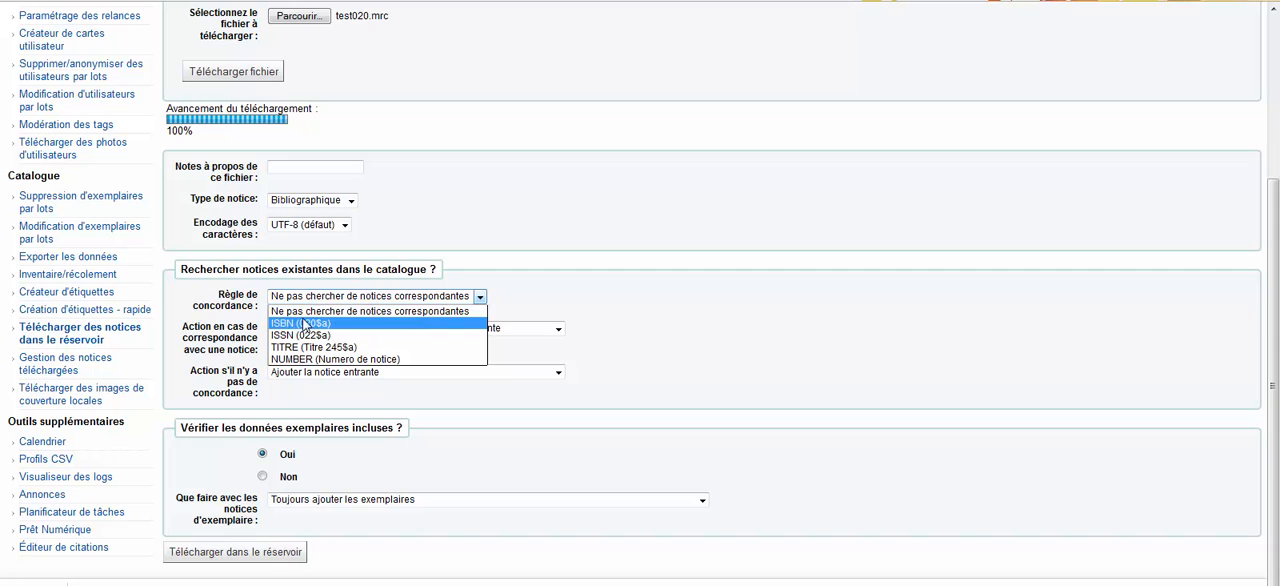
{"action": "left_click", "coordinate": [300, 323]}
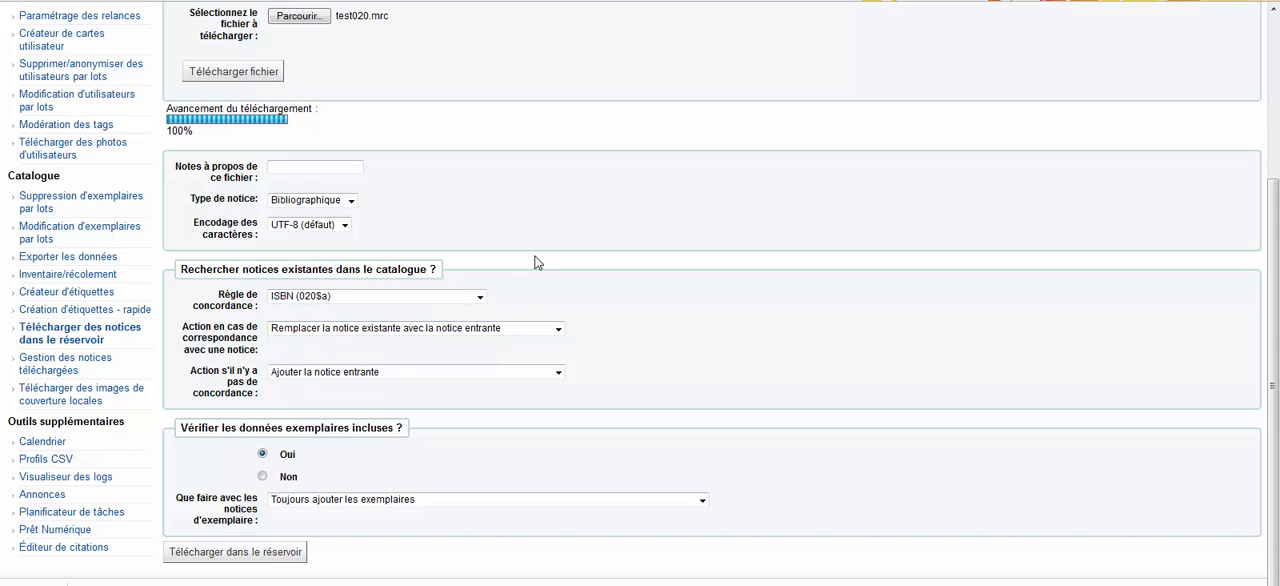
{"action": "left_click", "coordinate": [262, 476]}
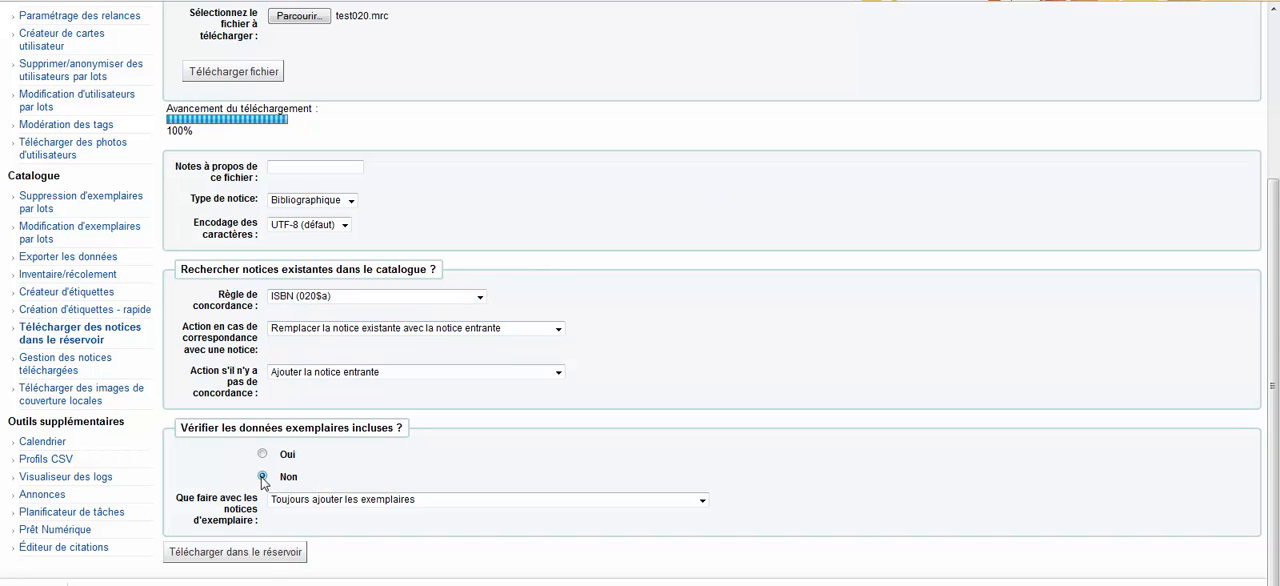
{"action": "left_click", "coordinate": [251, 555]}
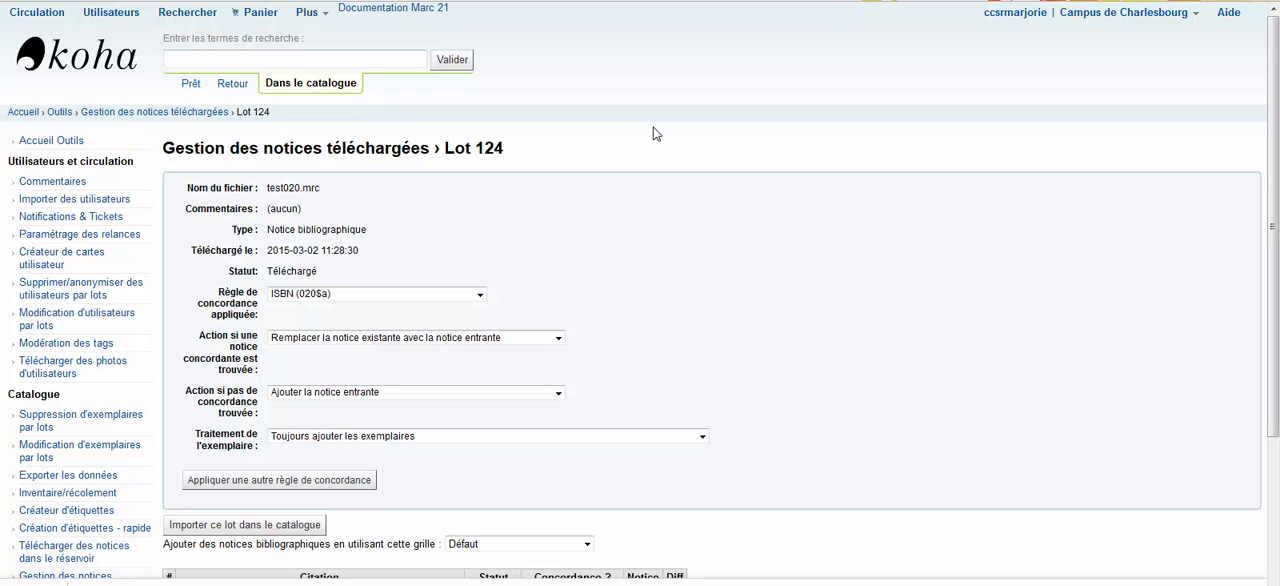
{"action": "scroll", "coordinate": [249, 380], "scroll_direction": "down", "scroll_amount": 4}
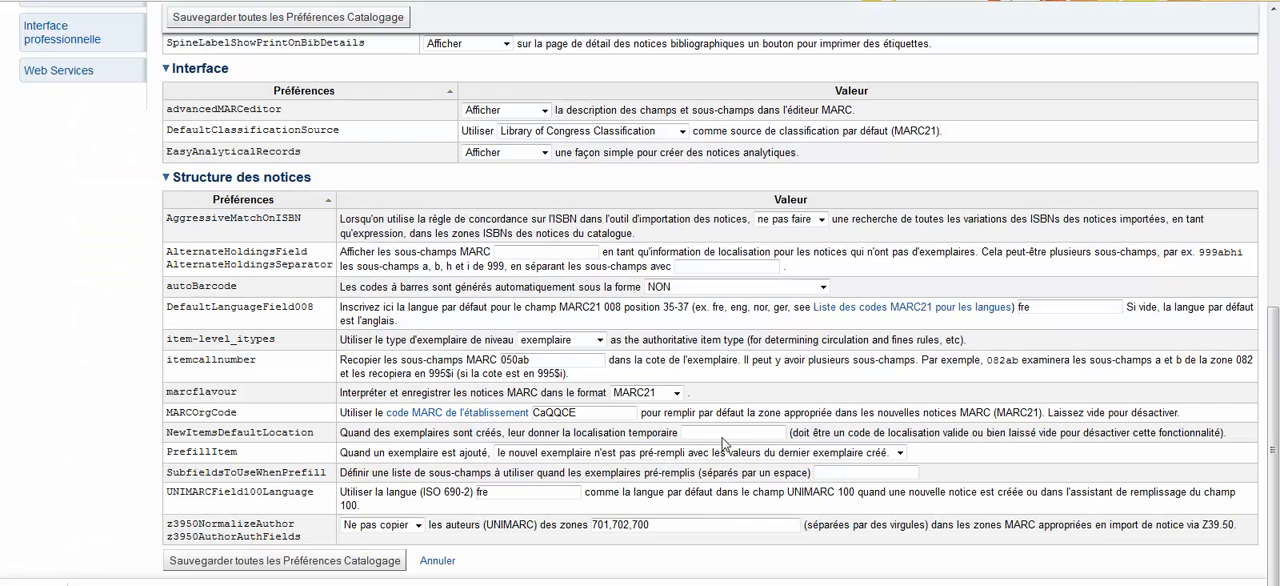
Set the AggressiveMatchOnISBN preference to "faire" and save the Catalogage preferences
{"action": "left_click", "coordinate": [786, 220]}
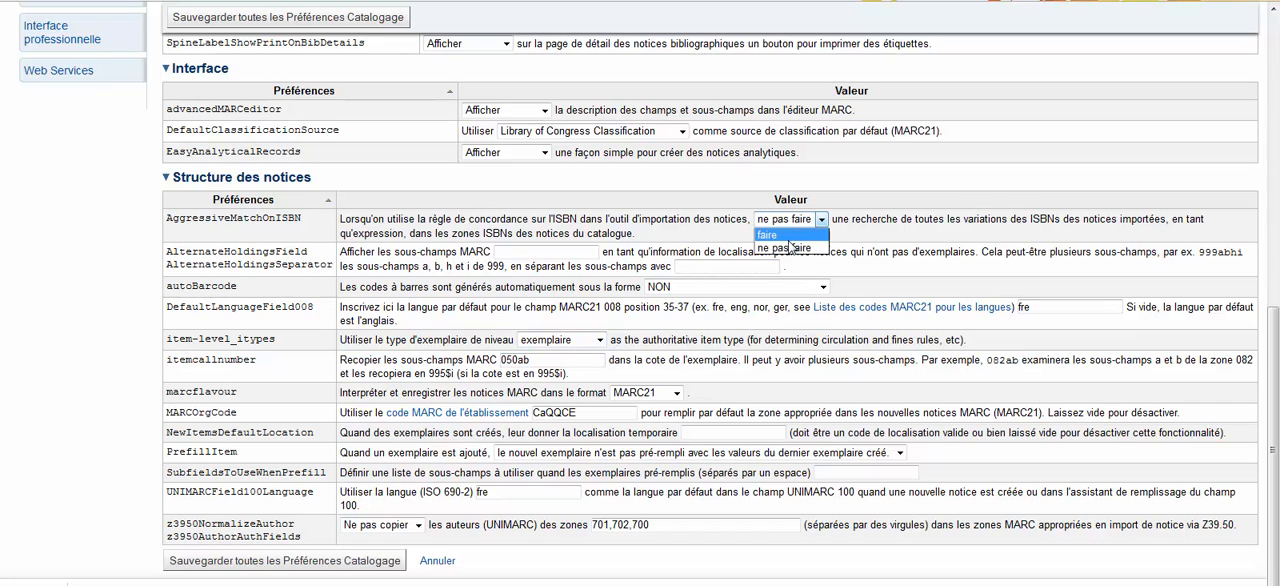
{"action": "left_click", "coordinate": [786, 228]}
{"action": "left_click", "coordinate": [785, 222]}
{"action": "left_click", "coordinate": [785, 245]}
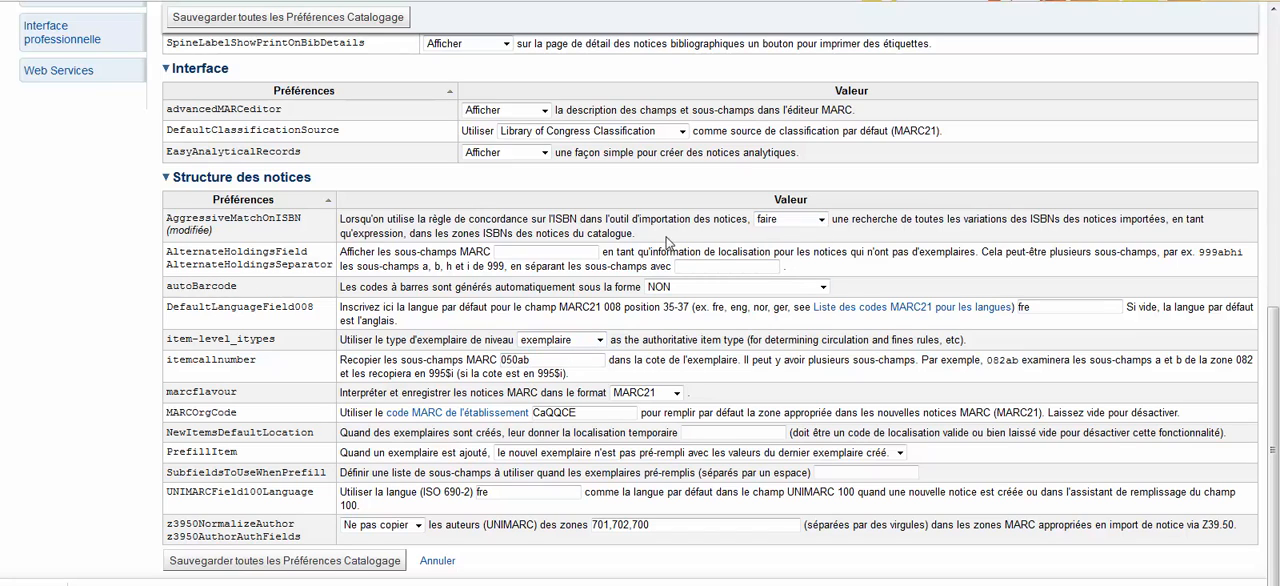
{"action": "left_click", "coordinate": [330, 561]}
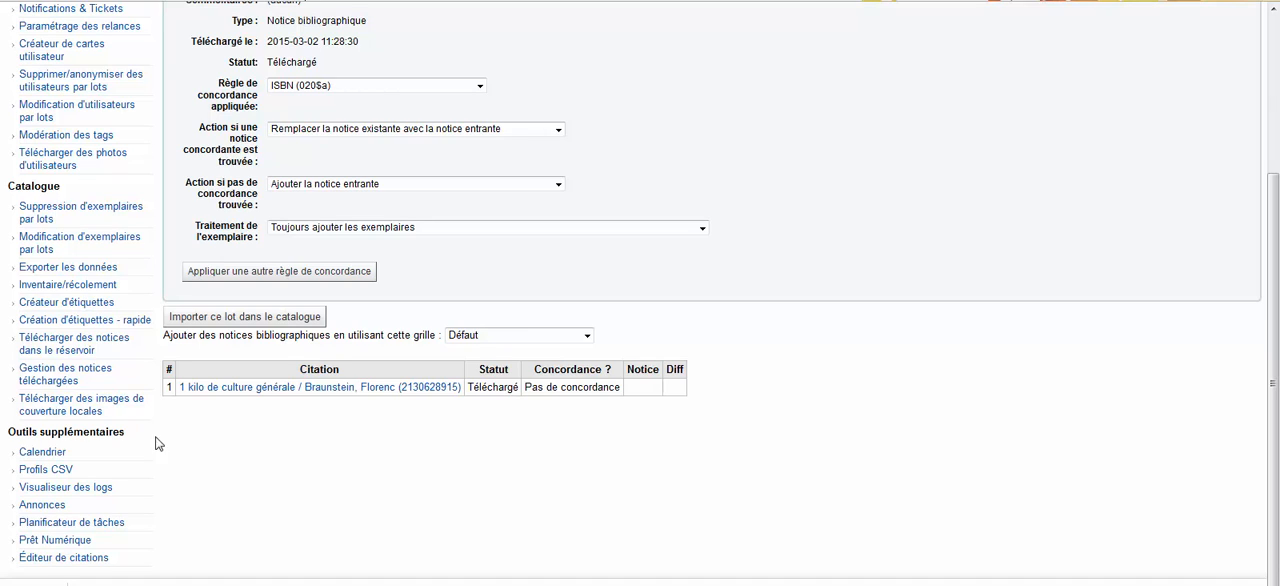
Return to the reservoir upload page and upload test020.mrc a second time
{"action": "left_click", "coordinate": [47, 347]}
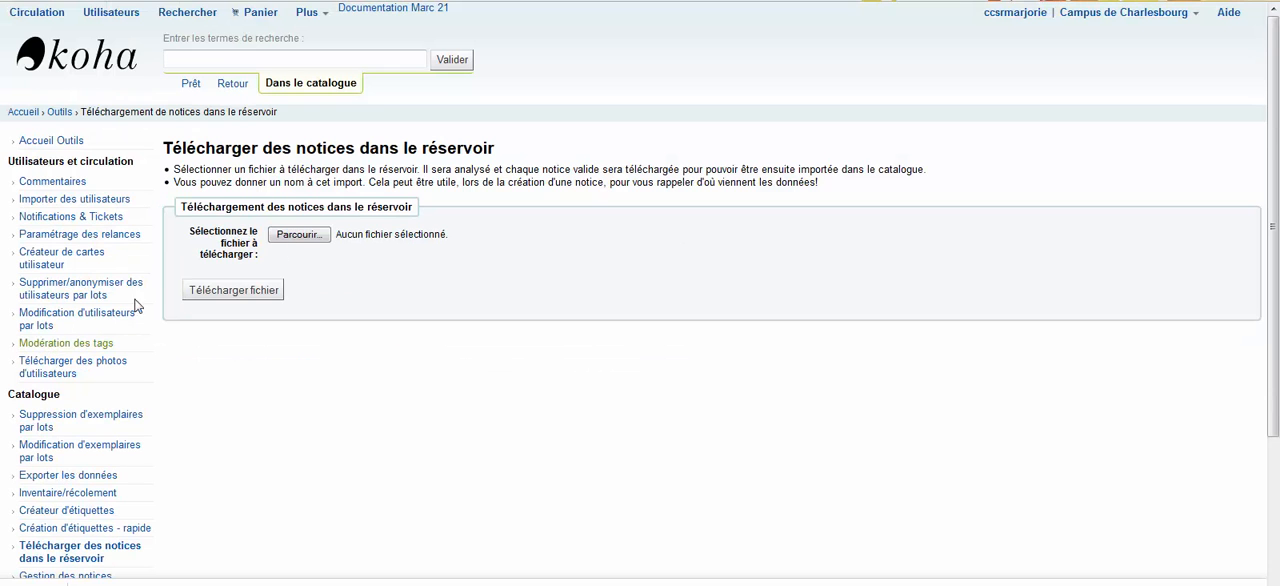
{"action": "left_click", "coordinate": [290, 234]}
{"action": "left_click", "coordinate": [286, 95]}
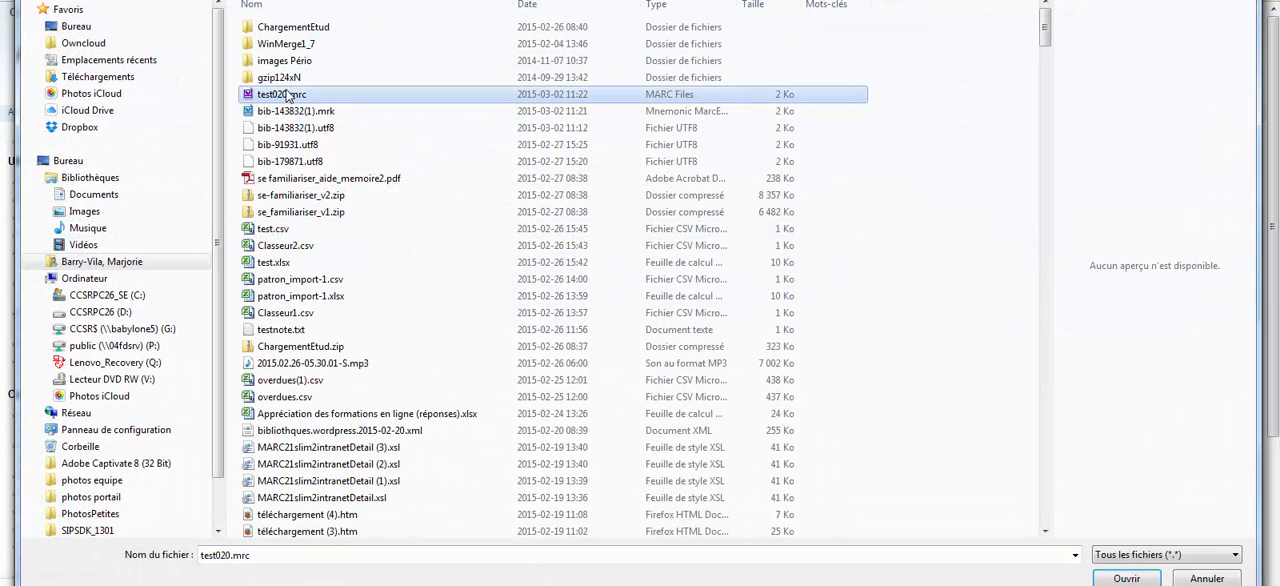
{"action": "left_click", "coordinate": [1124, 578]}
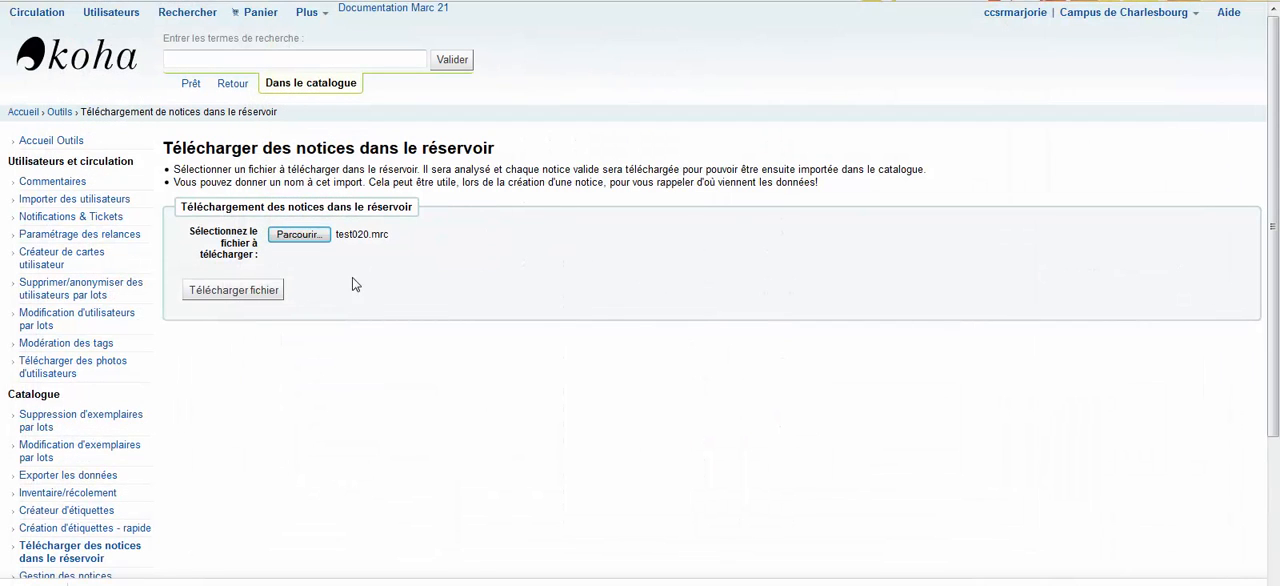
{"action": "left_click", "coordinate": [224, 293]}
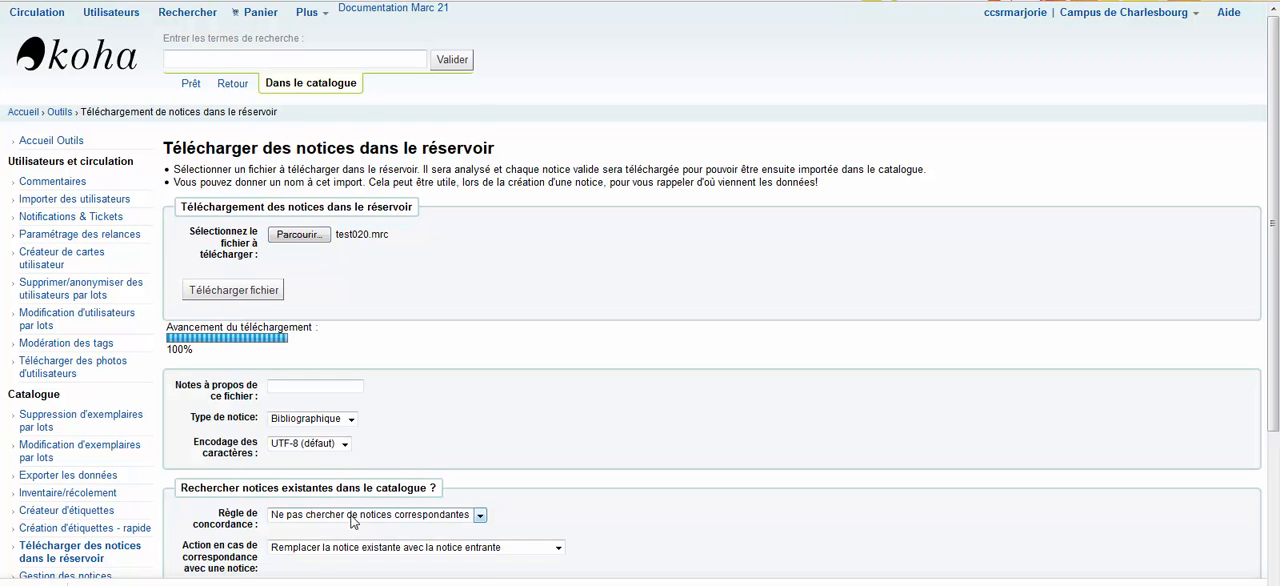
Set the matching rule to ISBN (020$a) for the second upload and stage it in the reservoir
{"action": "left_click", "coordinate": [478, 514]}
{"action": "left_click", "coordinate": [310, 550]}
{"action": "scroll", "coordinate": [597, 367], "scroll_direction": "down", "scroll_amount": 4}
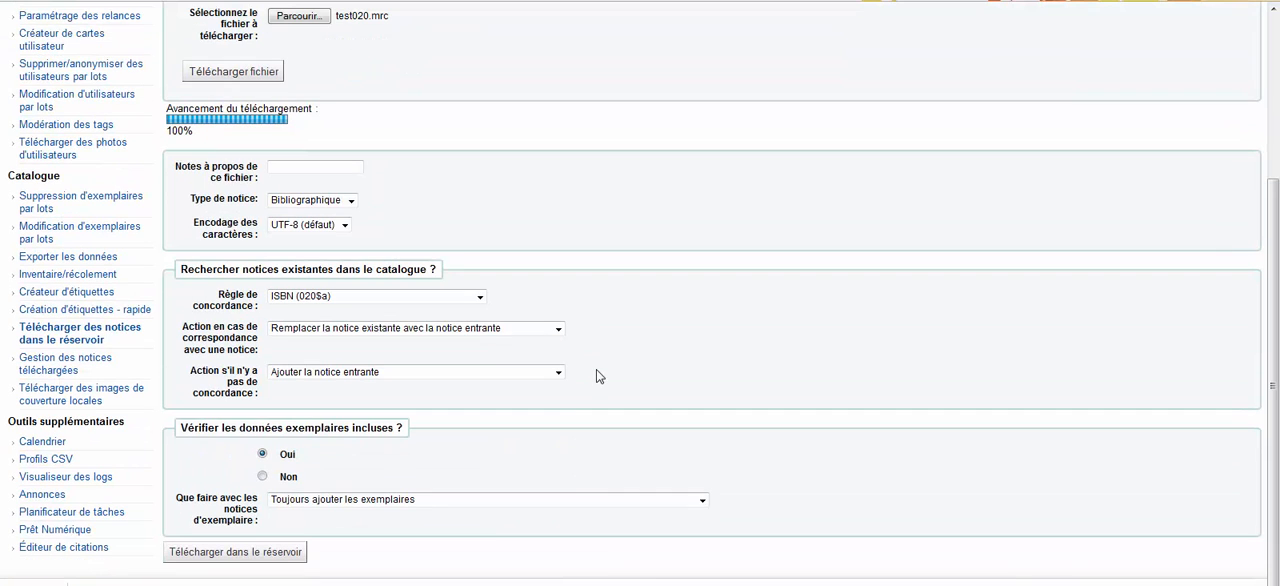
{"action": "left_click", "coordinate": [236, 556]}
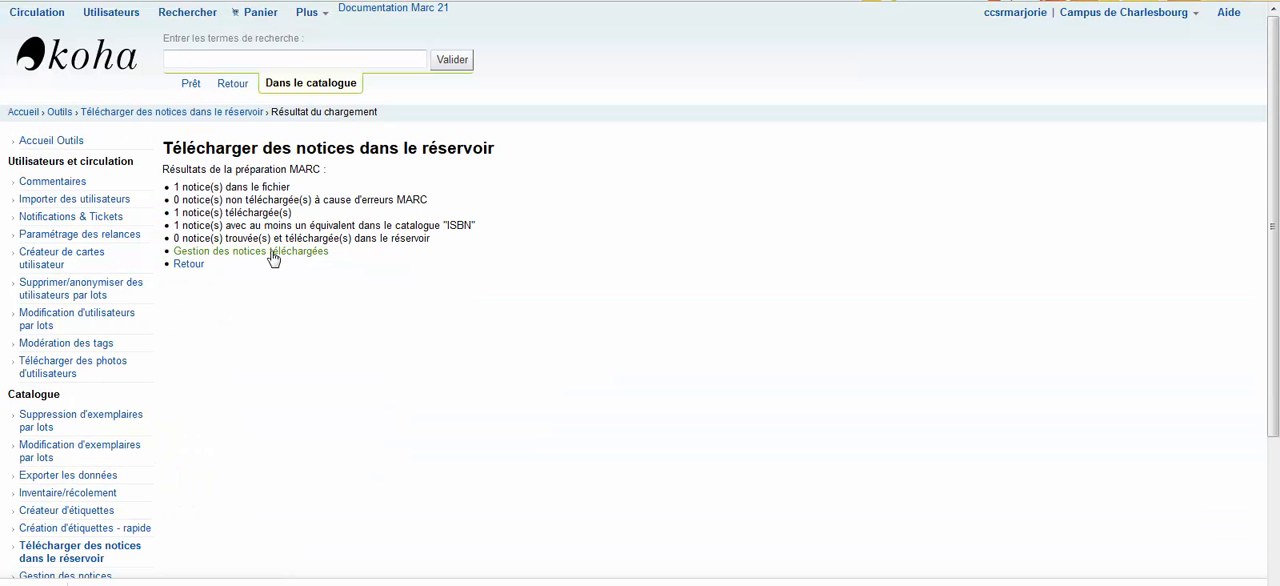
Open the newly staged batch, examine field 020 in the incoming record's MARC preview, and return to the matching catalogue record
{"action": "left_click", "coordinate": [273, 256]}
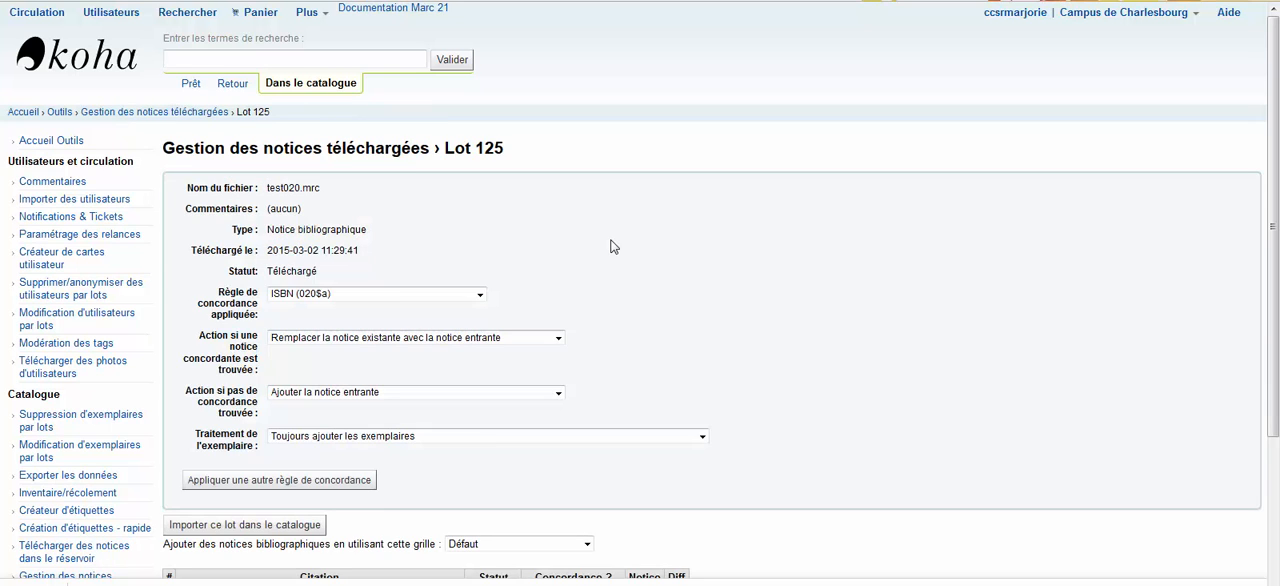
{"action": "scroll", "coordinate": [613, 247], "scroll_direction": "down", "scroll_amount": 4}
{"action": "left_click", "coordinate": [262, 389]}
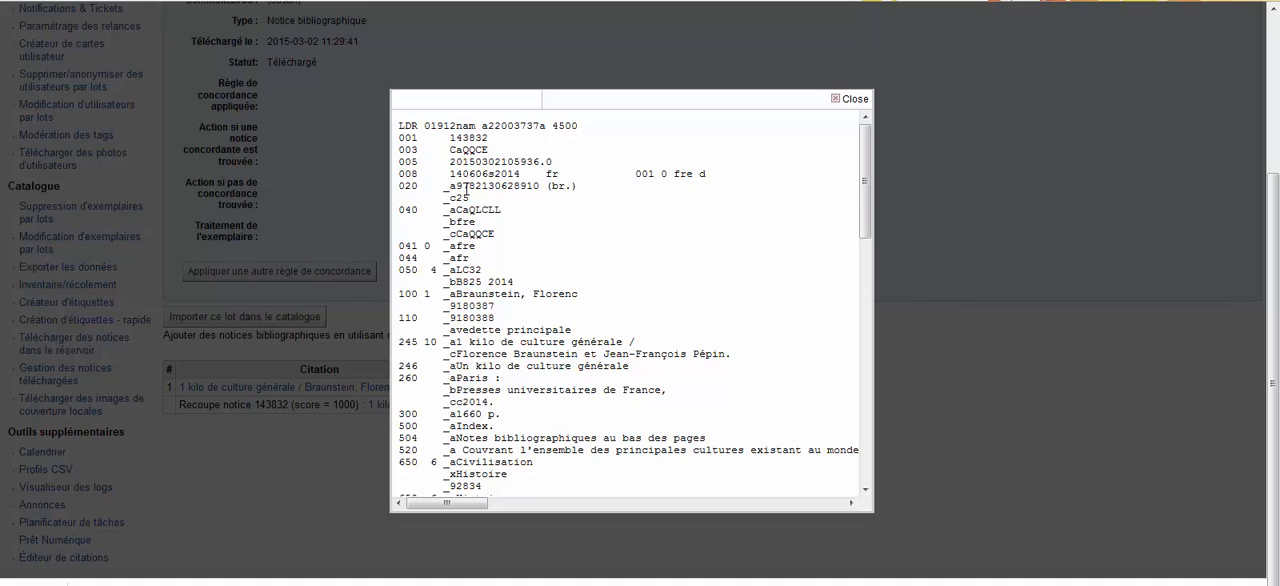
{"action": "left_click_drag", "start_coordinate": [578, 187], "coordinate": [552, 189]}
{"action": "left_click_drag", "start_coordinate": [470, 198], "coordinate": [450, 198]}
{"action": "left_click", "coordinate": [852, 99]}
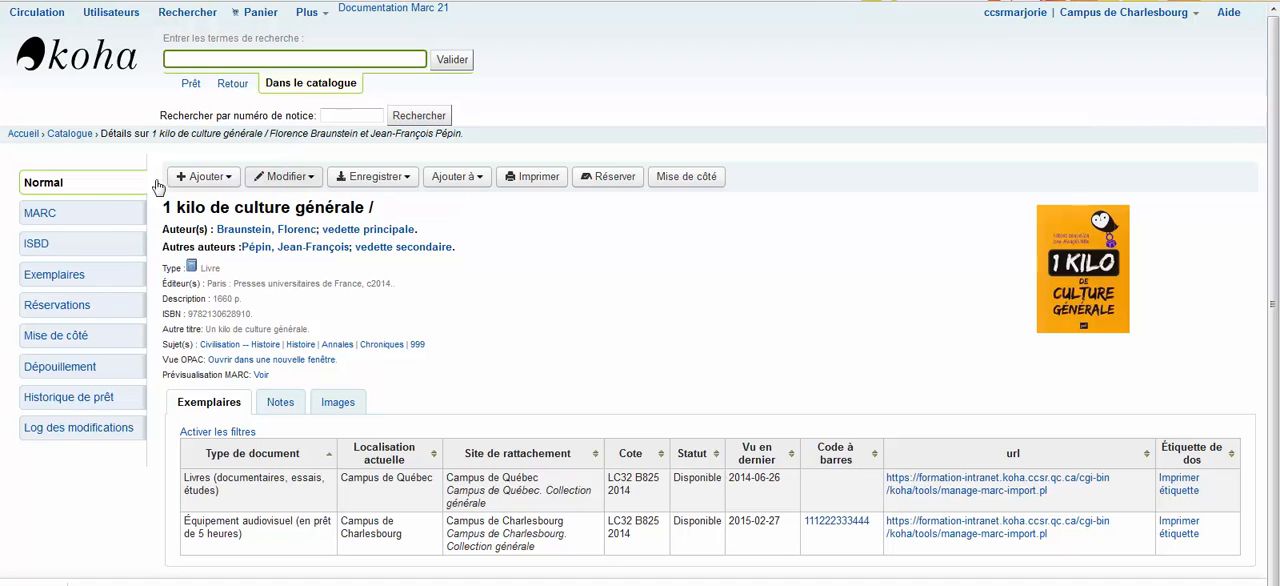
{"action": "left_click", "coordinate": [105, 213]}
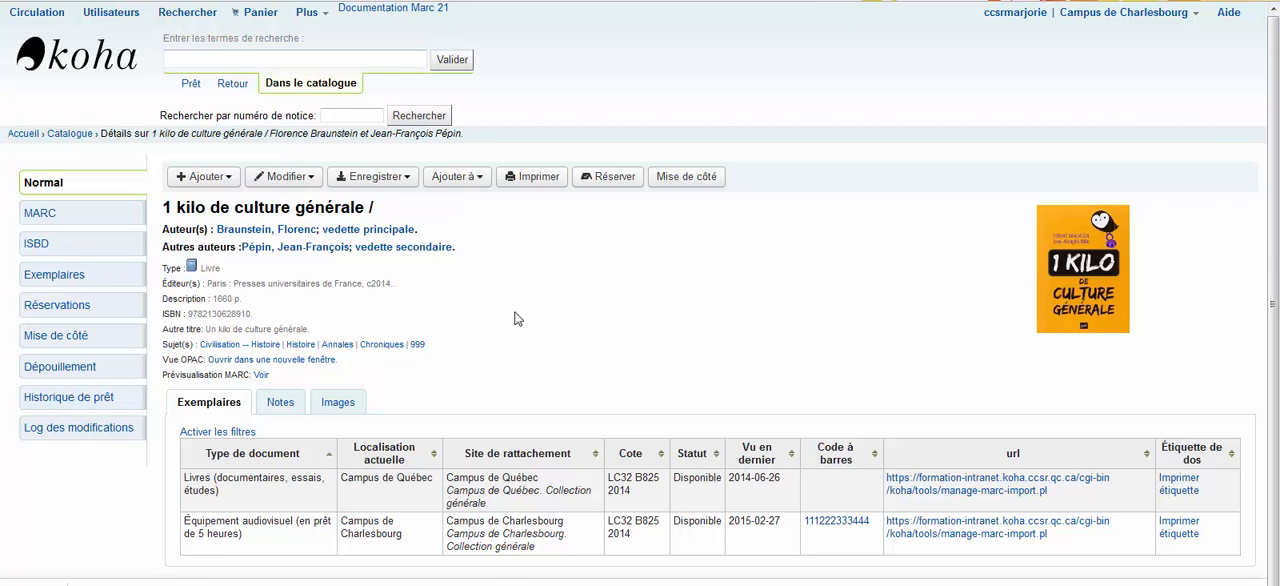